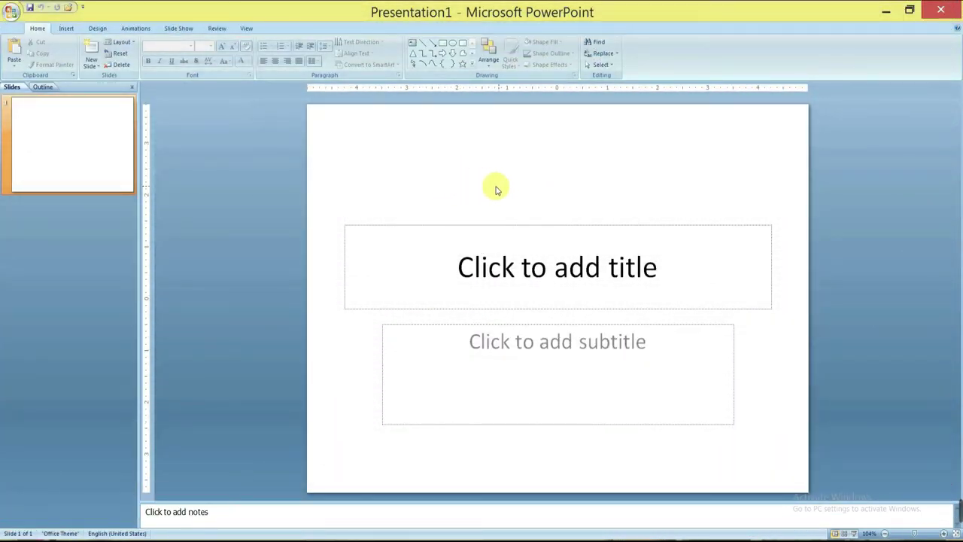
- Show the Insert tab's Links, Text and Illustrations groups for the blank title slide
left_click(66, 28)
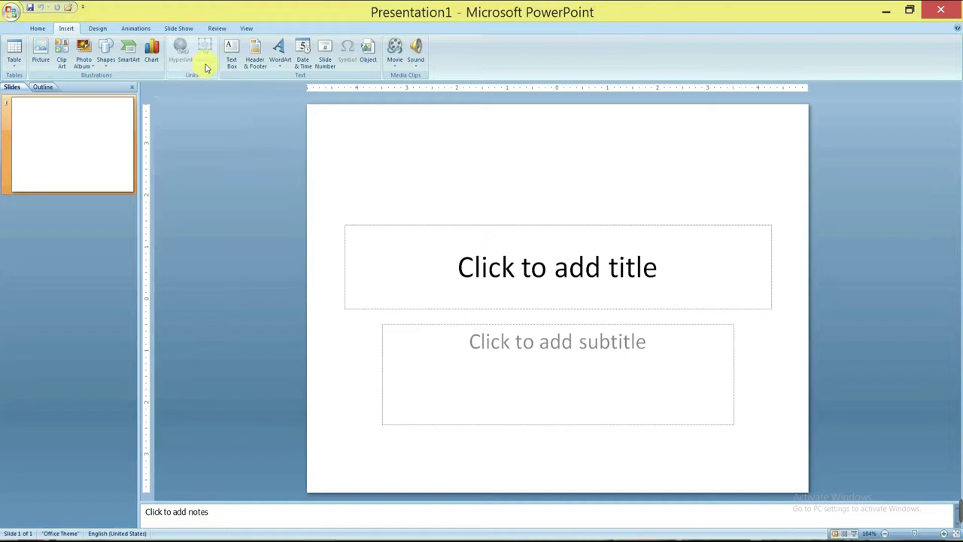
left_click(482, 164)
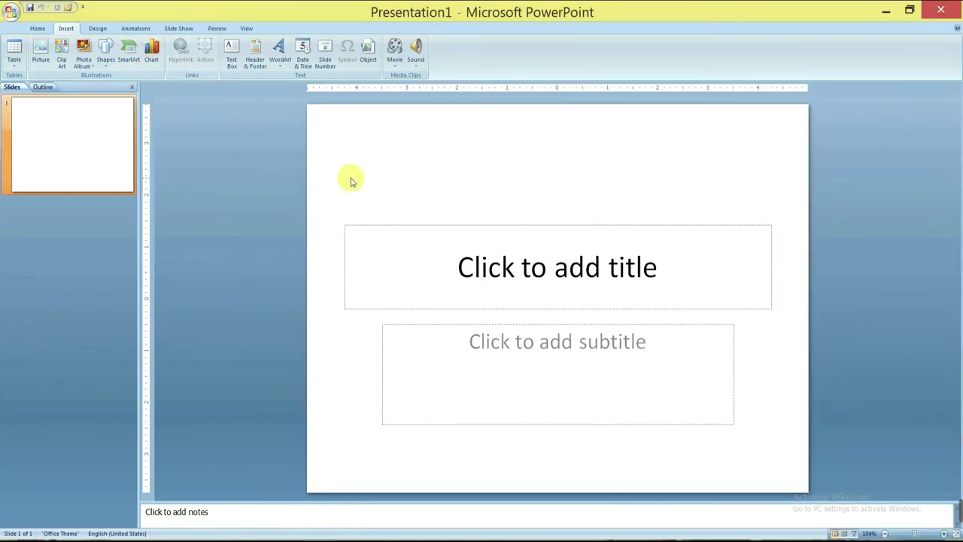
- Type 'CYBER WORLD' as the slide title and select the whole title text
left_click(540, 274)
type("CYBER WORLD")
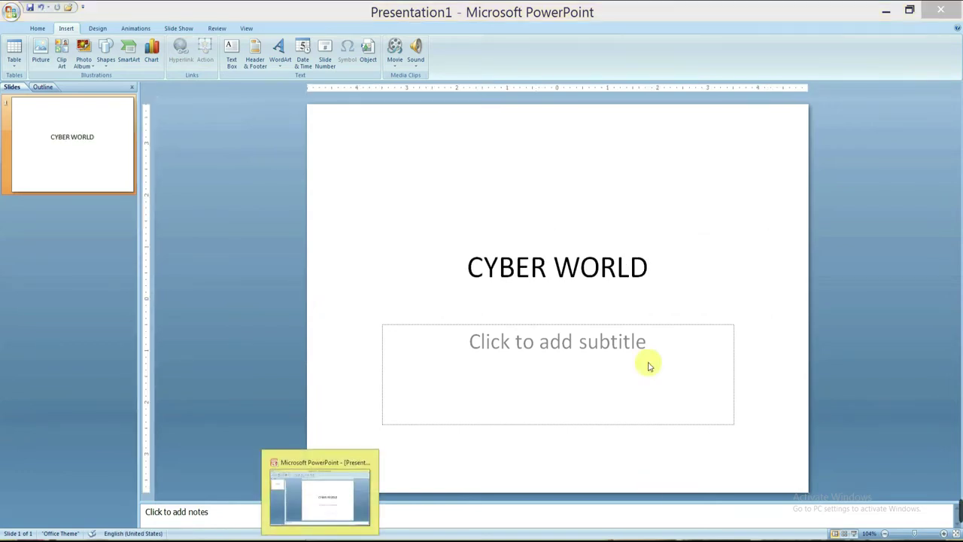
left_click(522, 266)
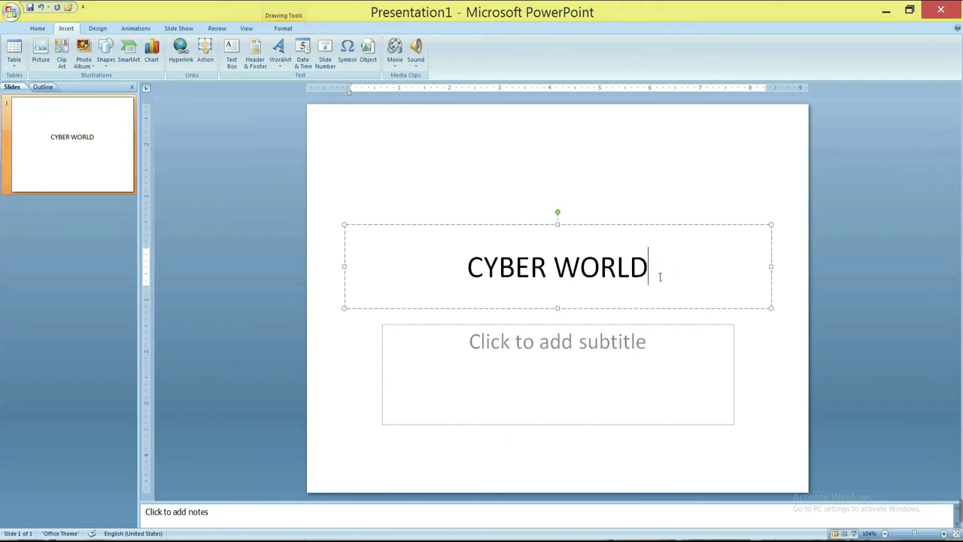
left_click_drag(660, 277, 448, 269)
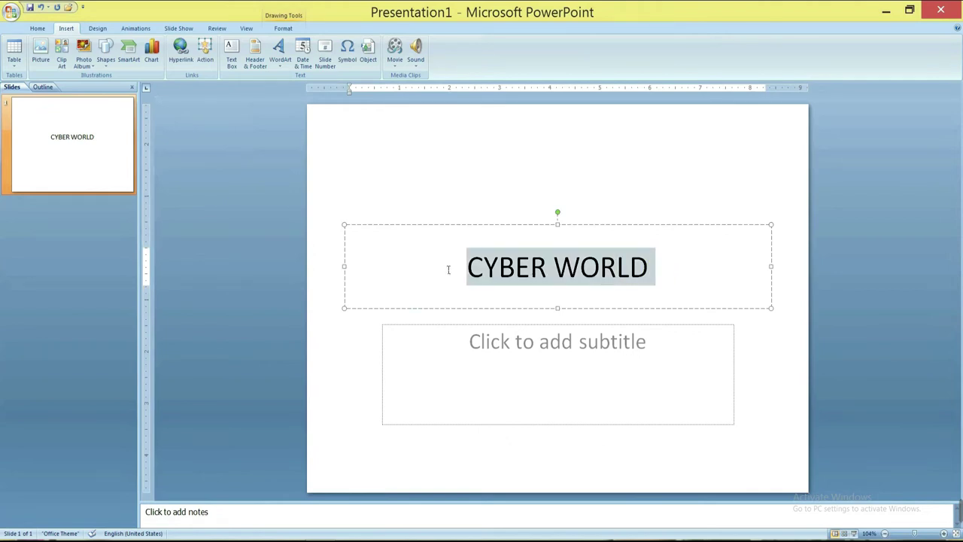
- Hyperlink the selected title to the BANNER.jpg image file
left_click(182, 54)
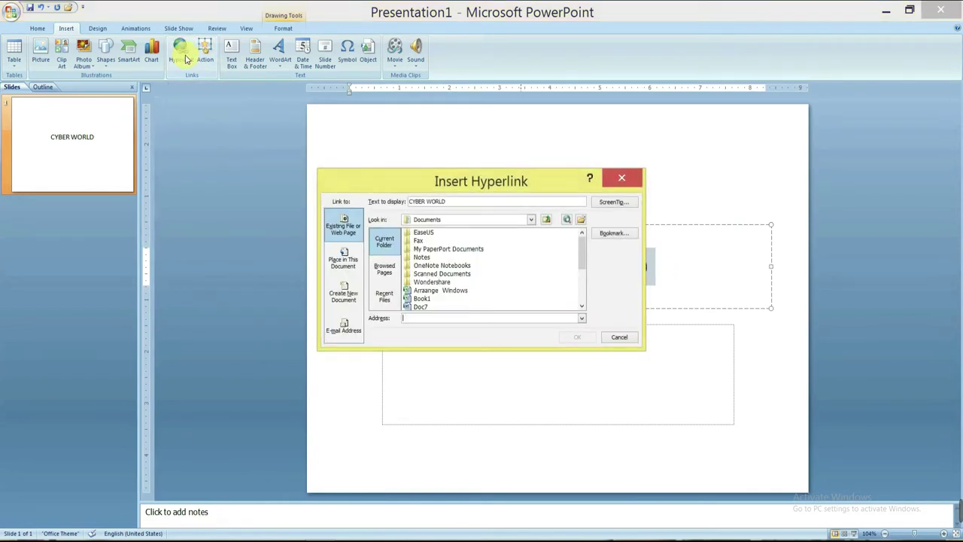
mouse_move(419, 175)
left_mouse_down()
mouse_move(327, 100)
mouse_move(306, 52)
left_mouse_up()
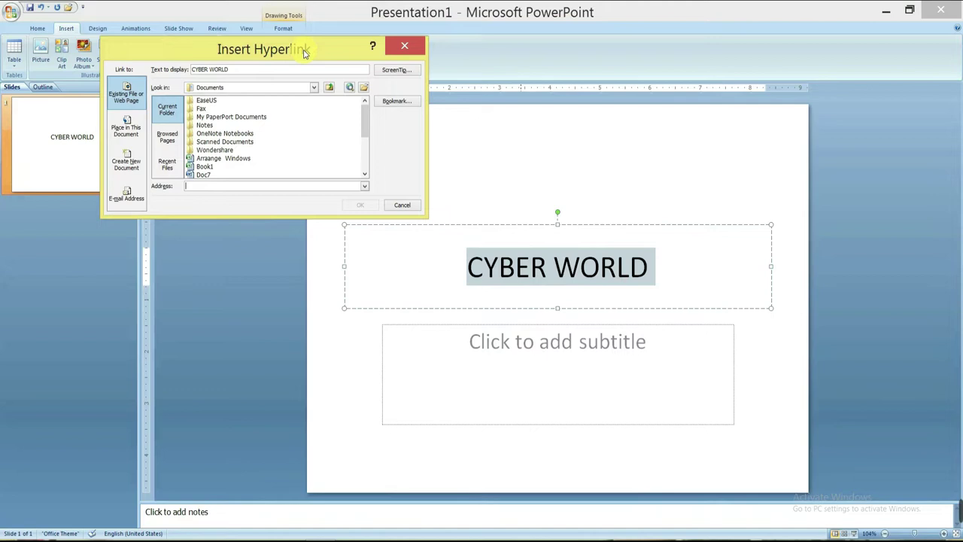
left_click_drag(333, 47, 351, 42)
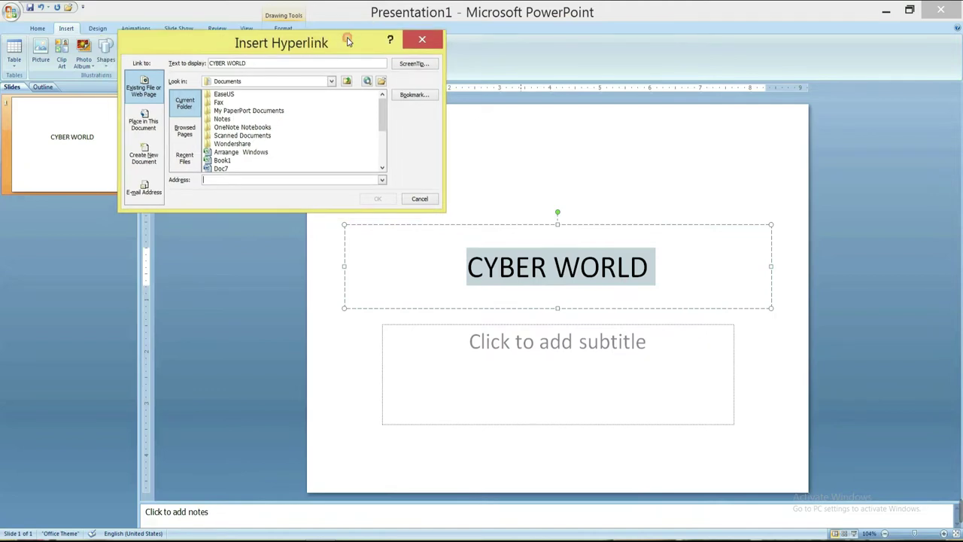
left_click(187, 110)
left_click(247, 127)
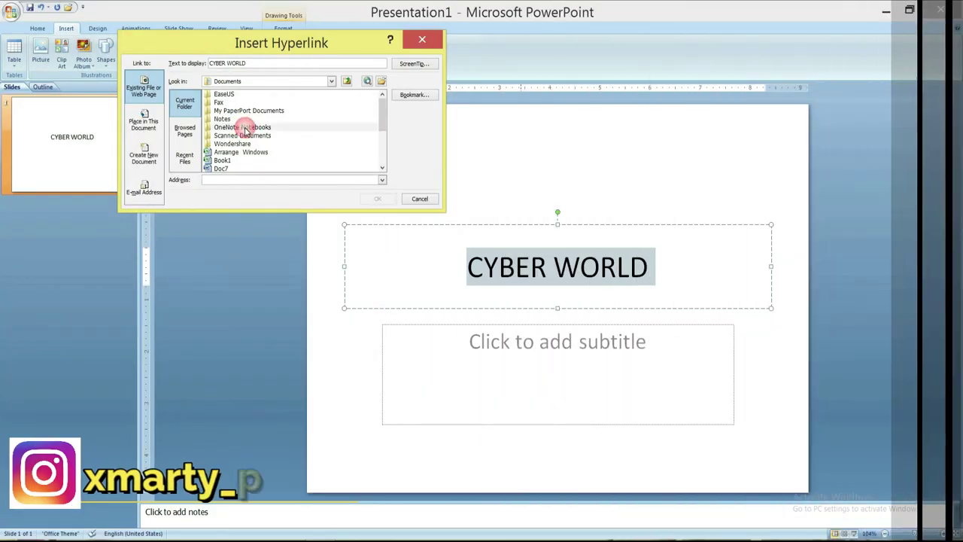
scroll(259, 135, "down", 1)
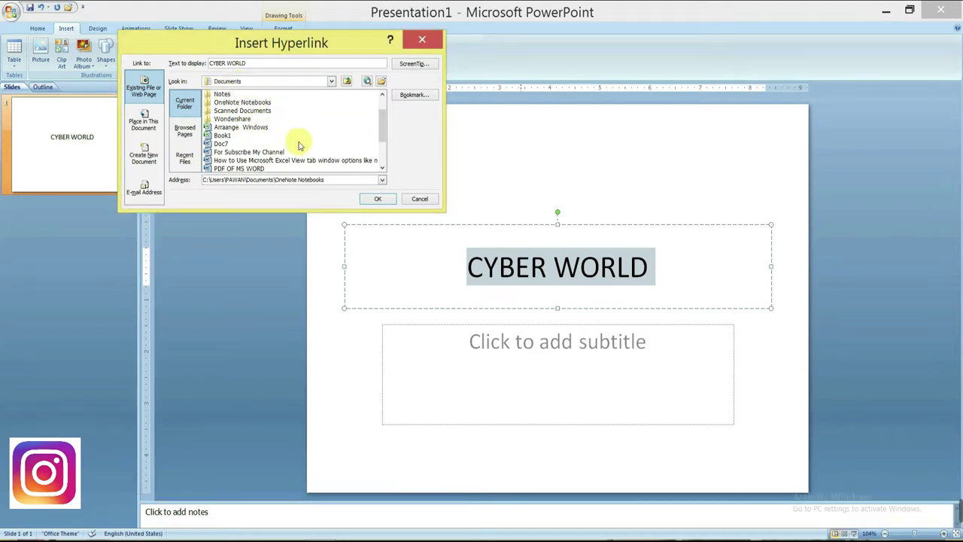
left_click(347, 82)
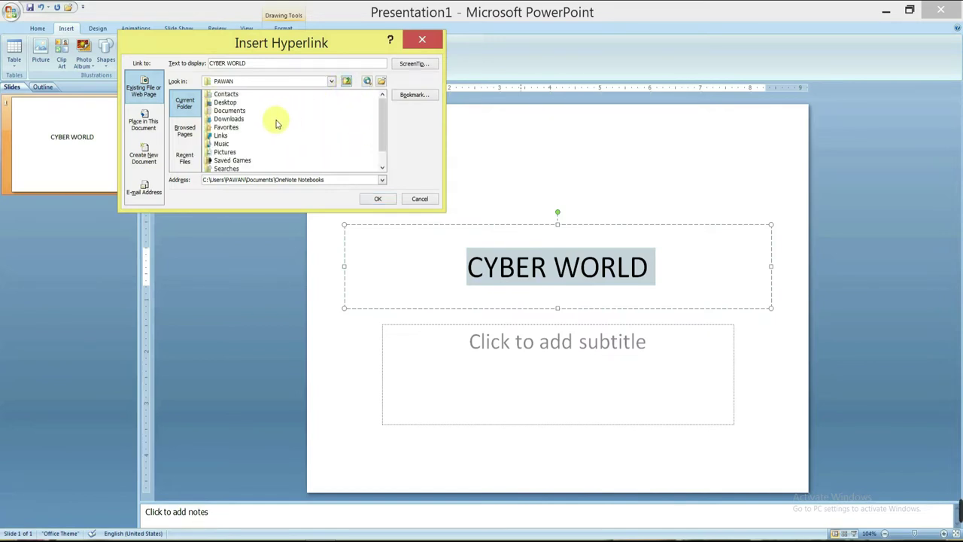
left_click_drag(385, 128, 382, 114)
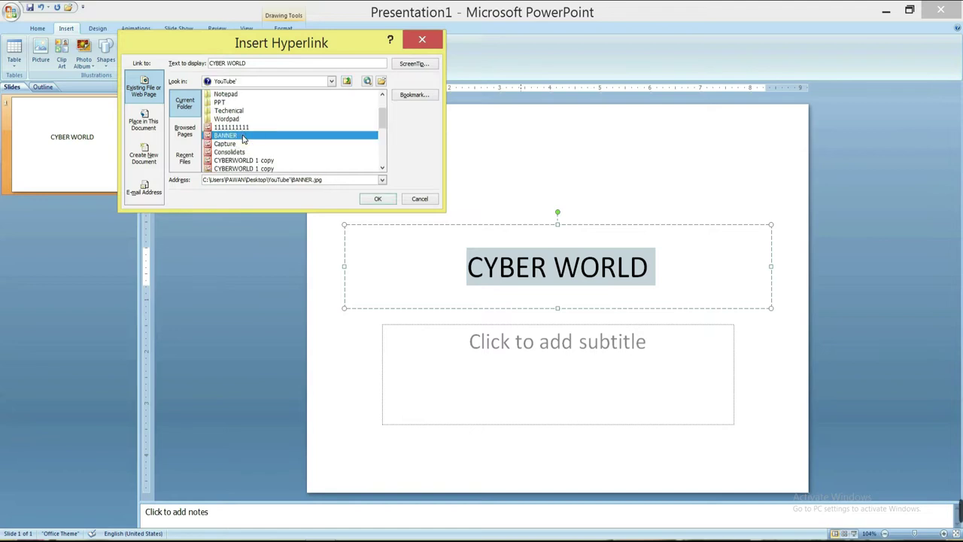
left_click(376, 198)
left_click(469, 203)
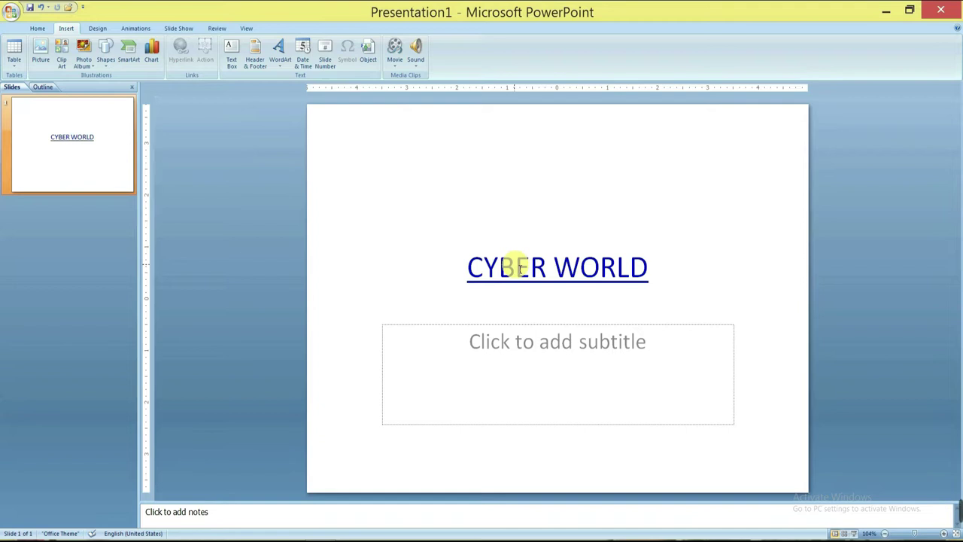
left_click(561, 276)
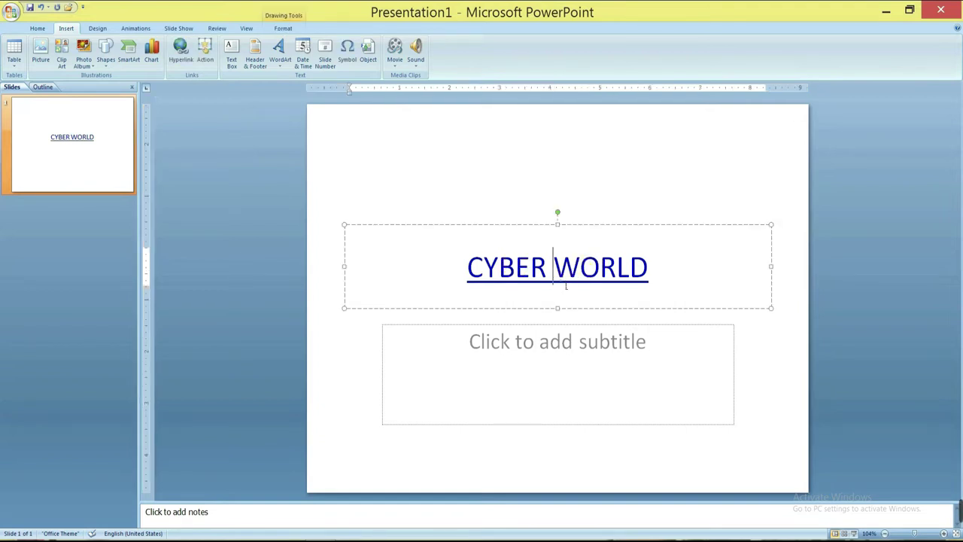
left_click(651, 279)
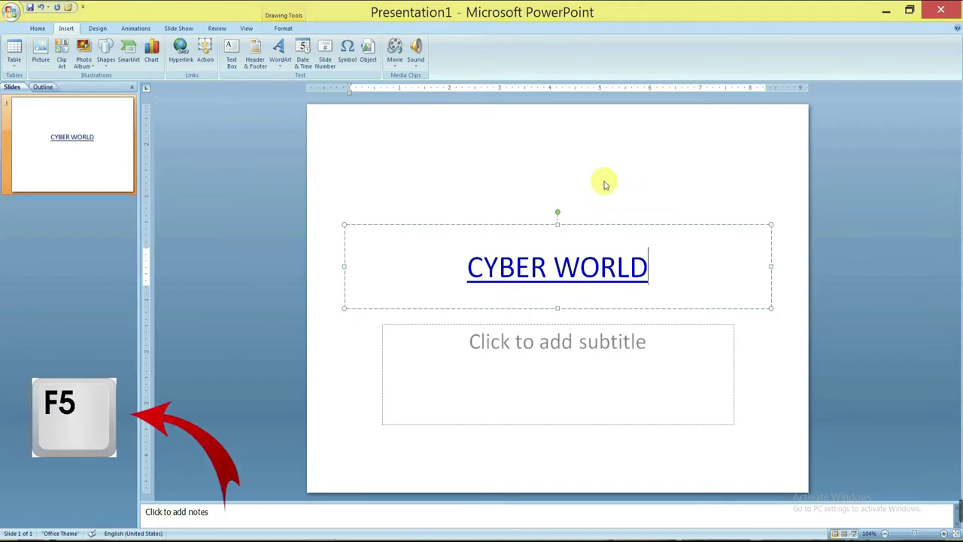
left_click(628, 171)
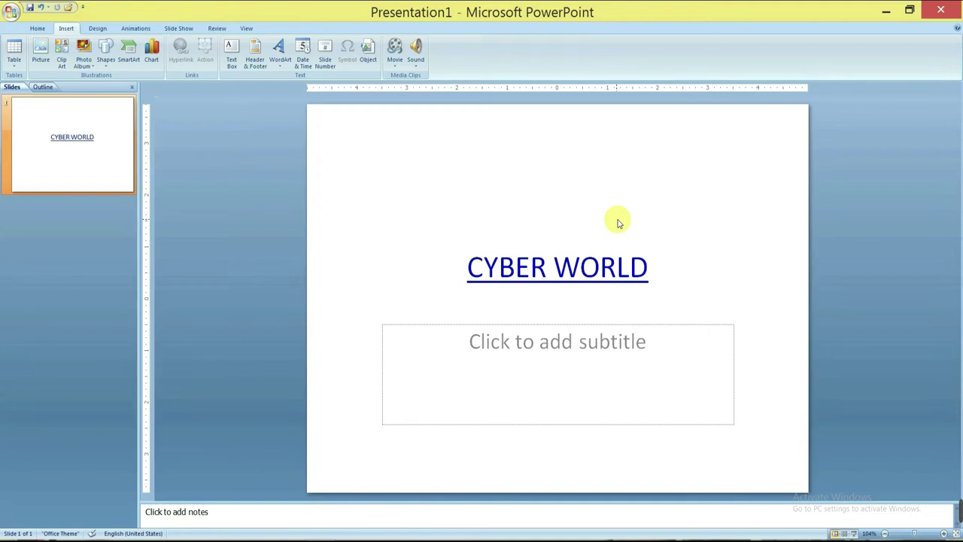
left_click(607, 216)
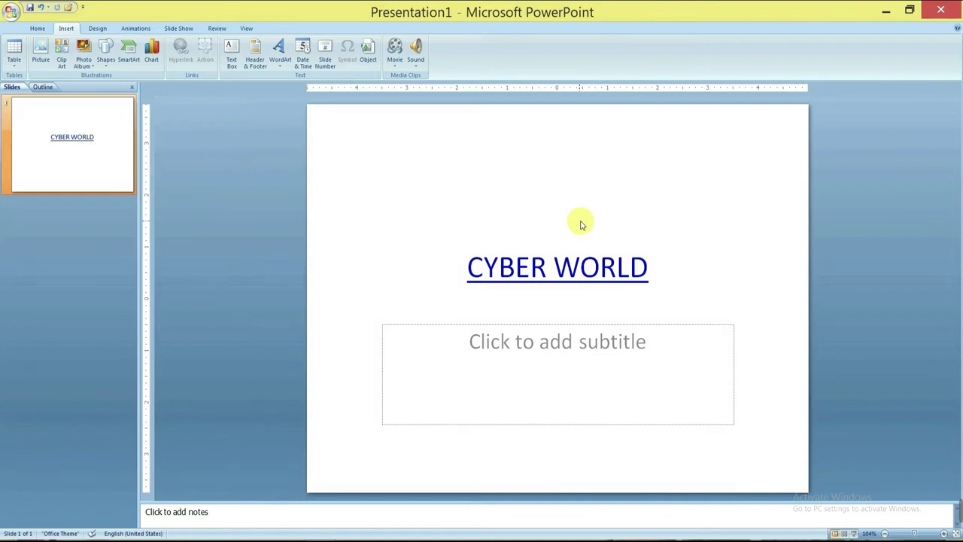
- Run the slide show with F5 and follow the CYBER WORLD link, allowing BANNER.jpg to open
key("F5")
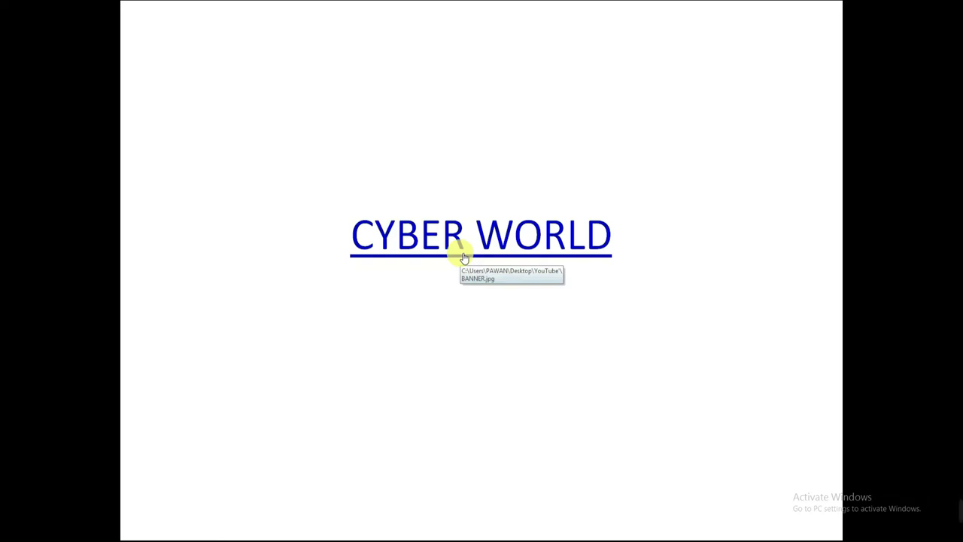
left_click(463, 257)
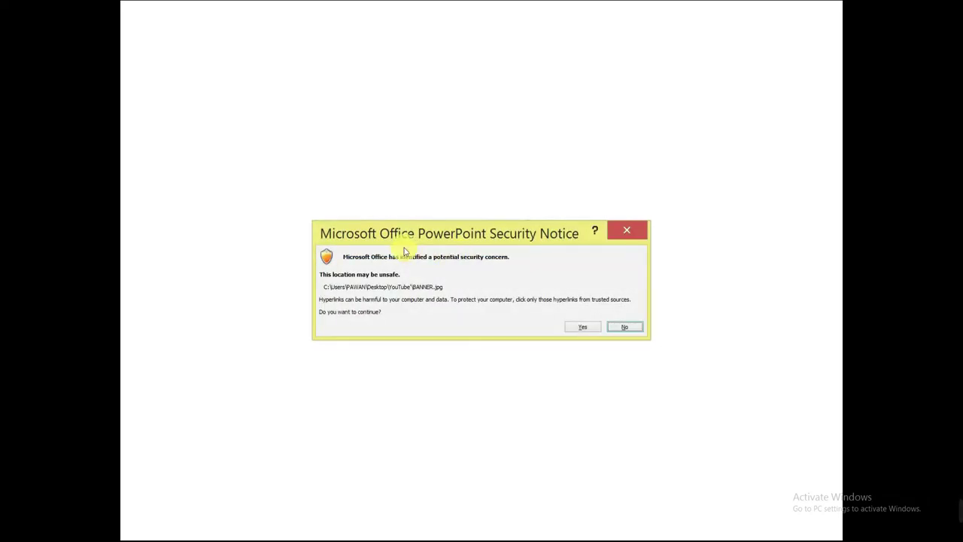
left_click_drag(401, 237, 323, 71)
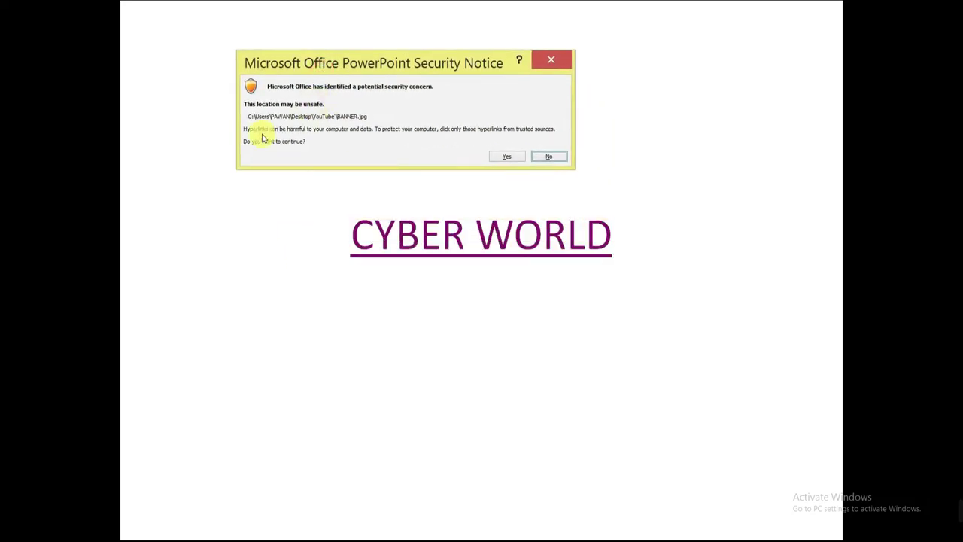
left_click(506, 158)
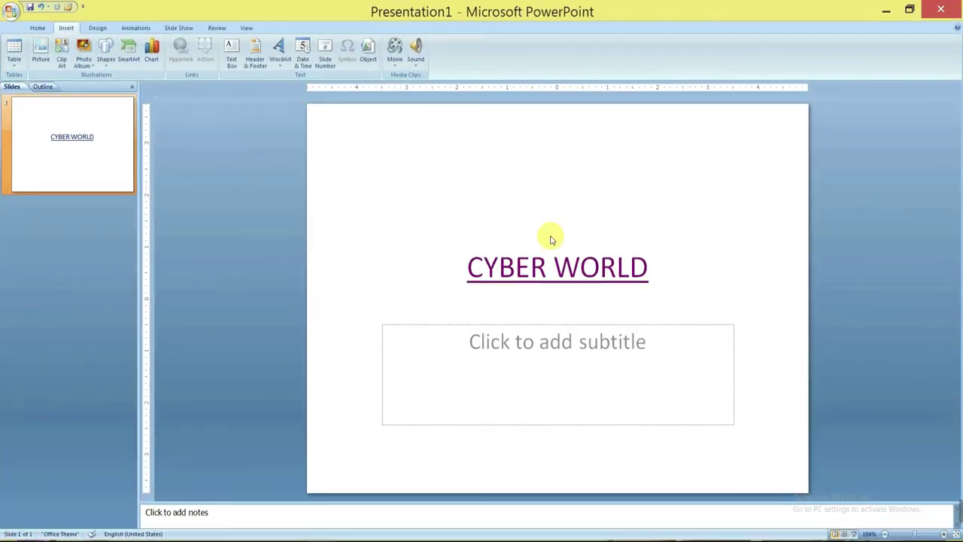
- Select the CYBER WORLD title and use Remove Link to strip its hyperlink
left_click(557, 265)
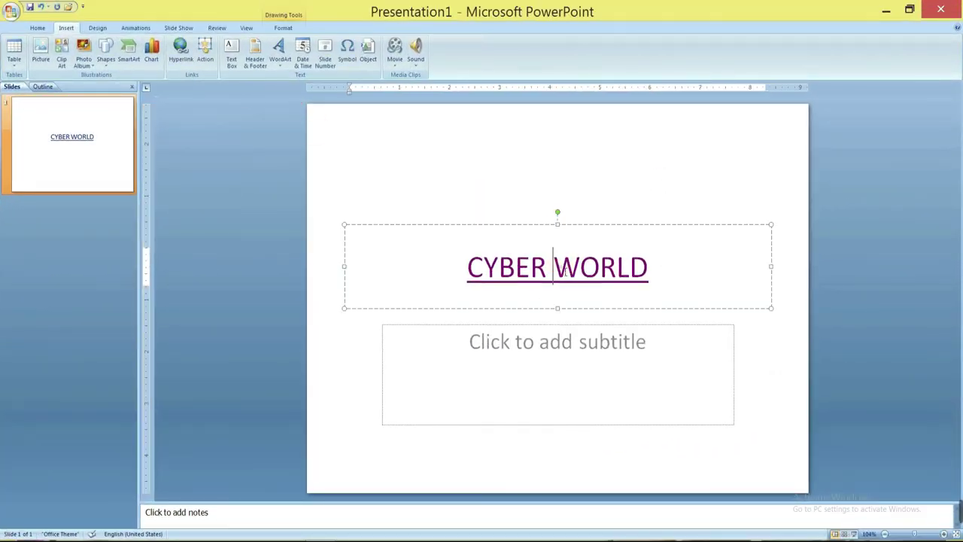
left_click_drag(653, 271, 447, 273)
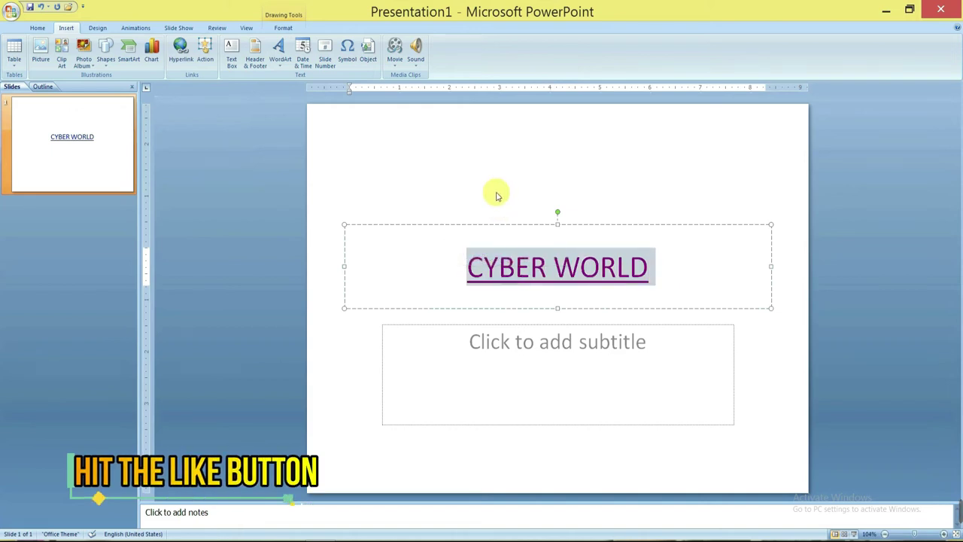
left_click_drag(653, 268, 267, 178)
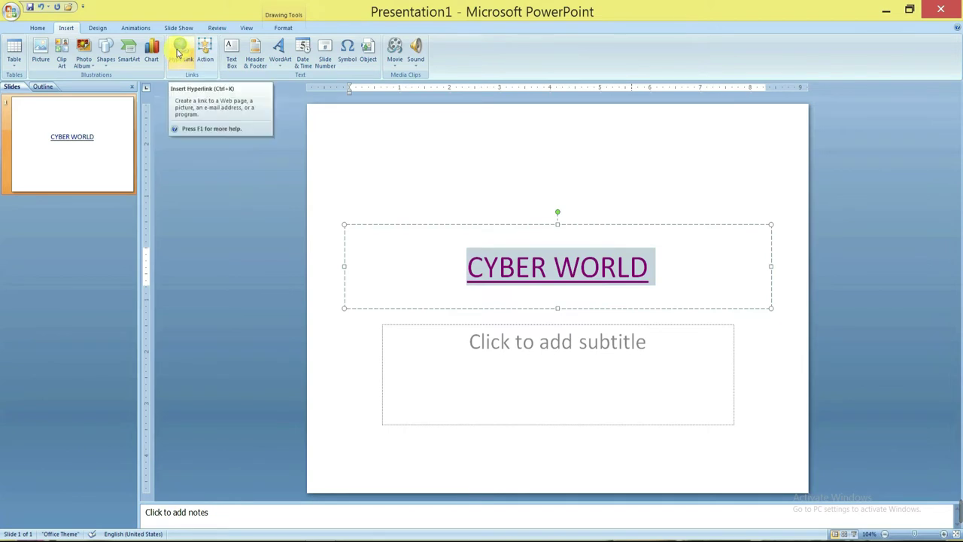
left_click(178, 51)
left_click_drag(255, 43, 215, 31)
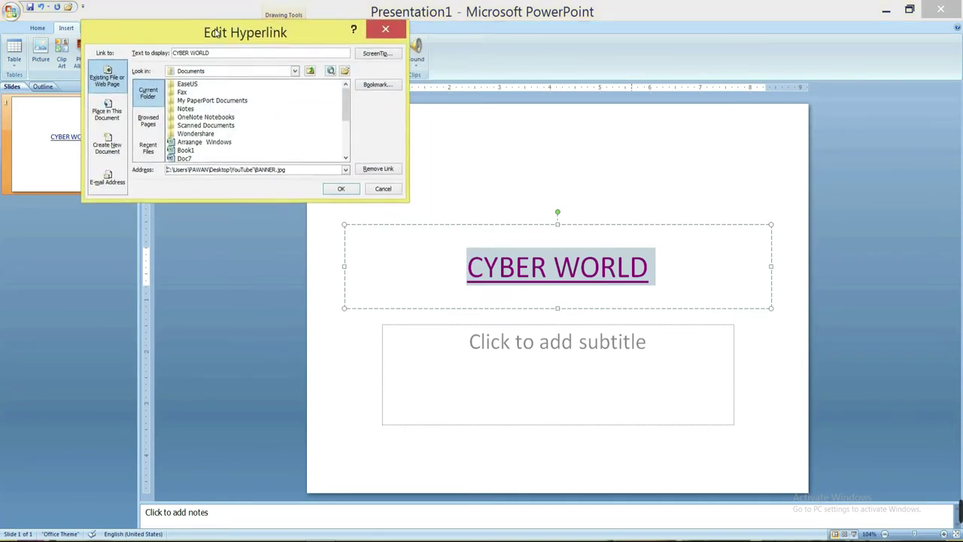
left_click(374, 168)
left_click(617, 266)
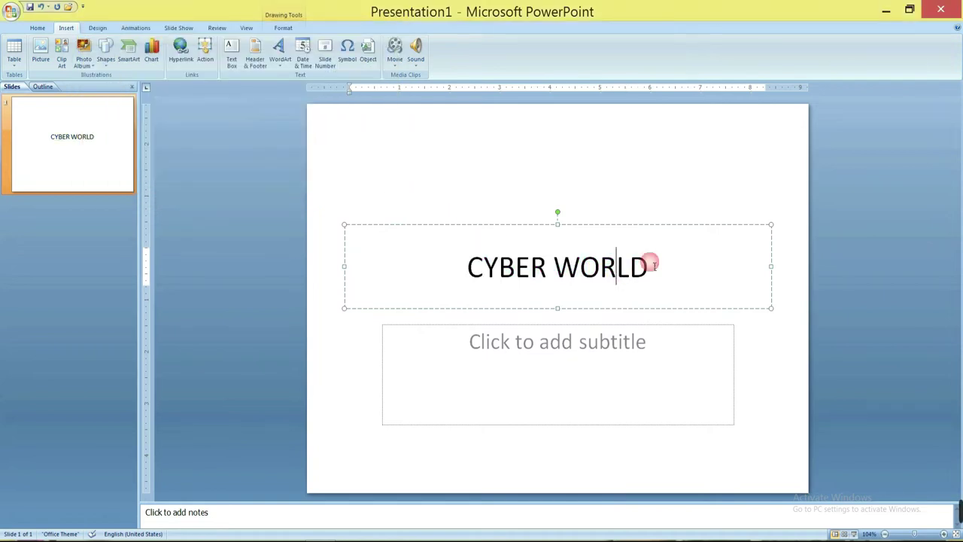
left_click_drag(652, 264, 466, 267)
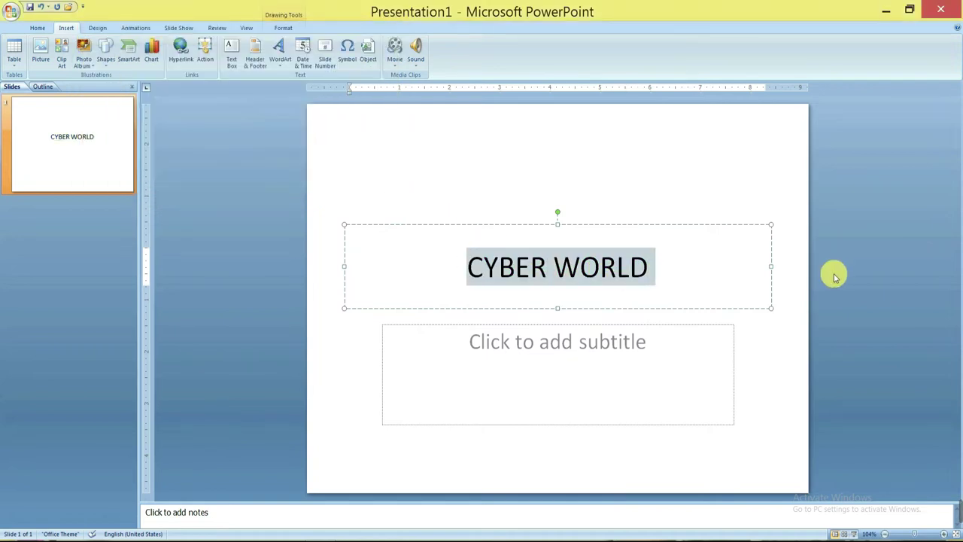
- Browse the slide thumbnails from slide 2 down to slide 7 and back up
left_click(621, 172)
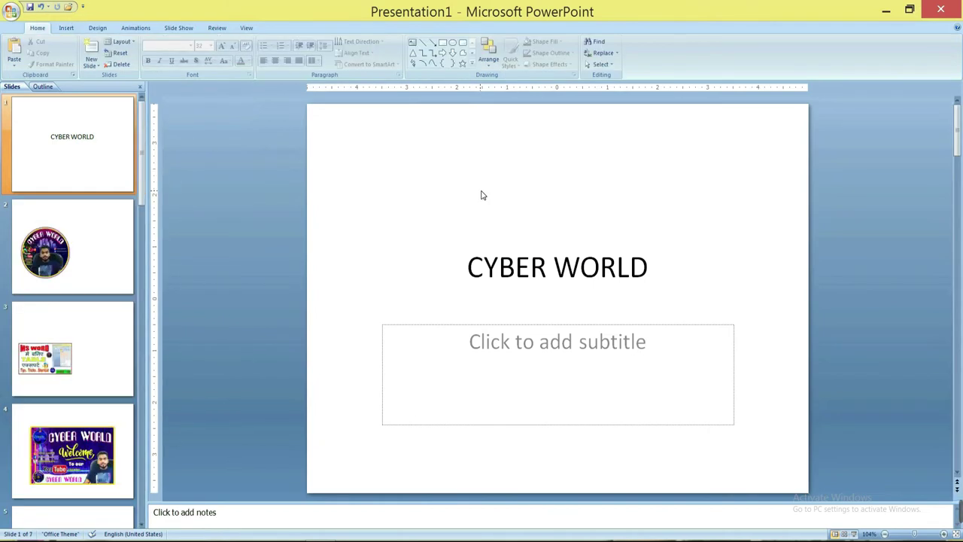
left_click(93, 225)
left_click(90, 332)
scroll(90, 332, "down", 3)
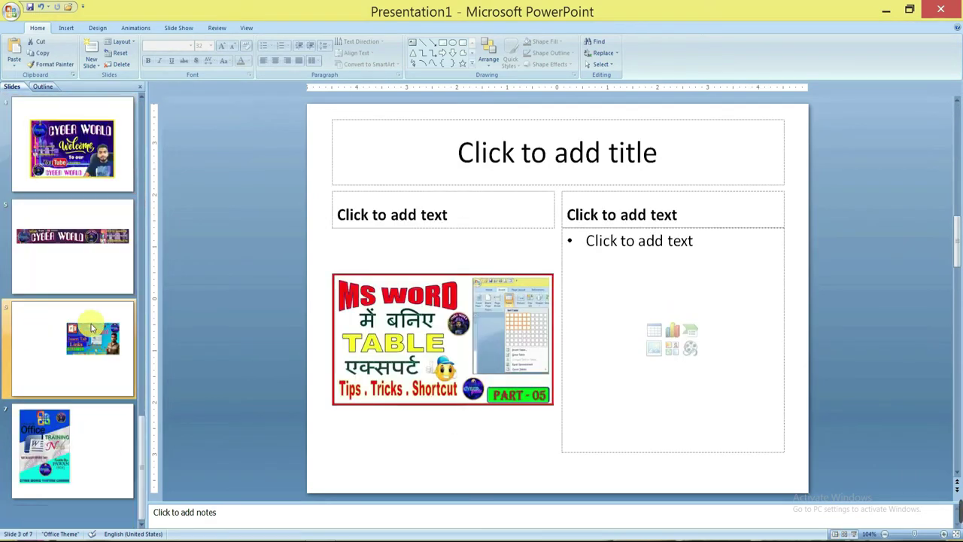
left_click(69, 475)
left_click(86, 338)
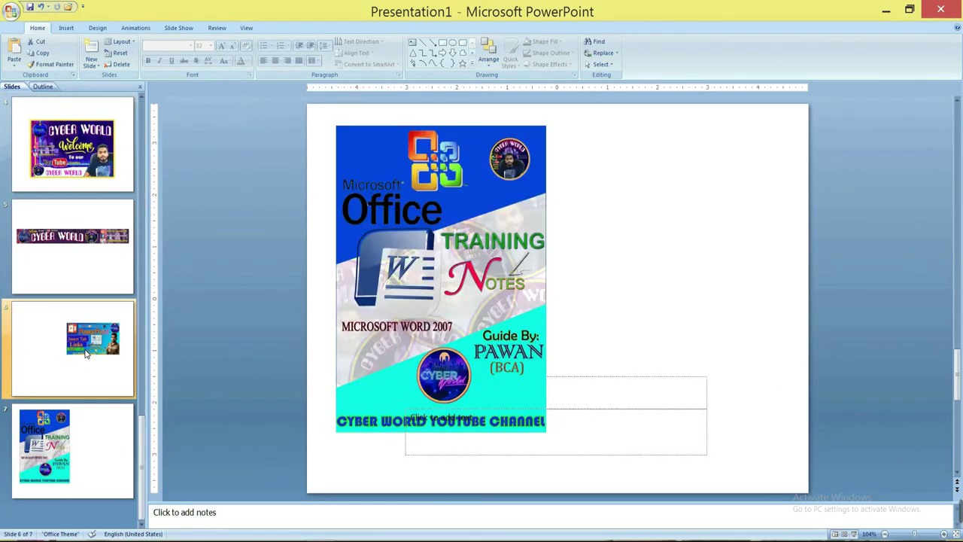
left_click(84, 270)
scroll(97, 170, "up", 3)
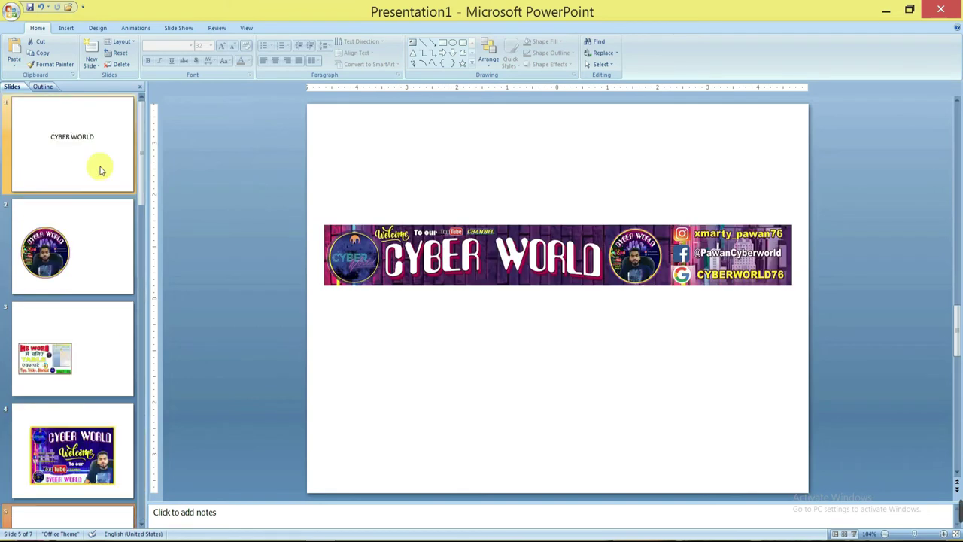
left_click(89, 276)
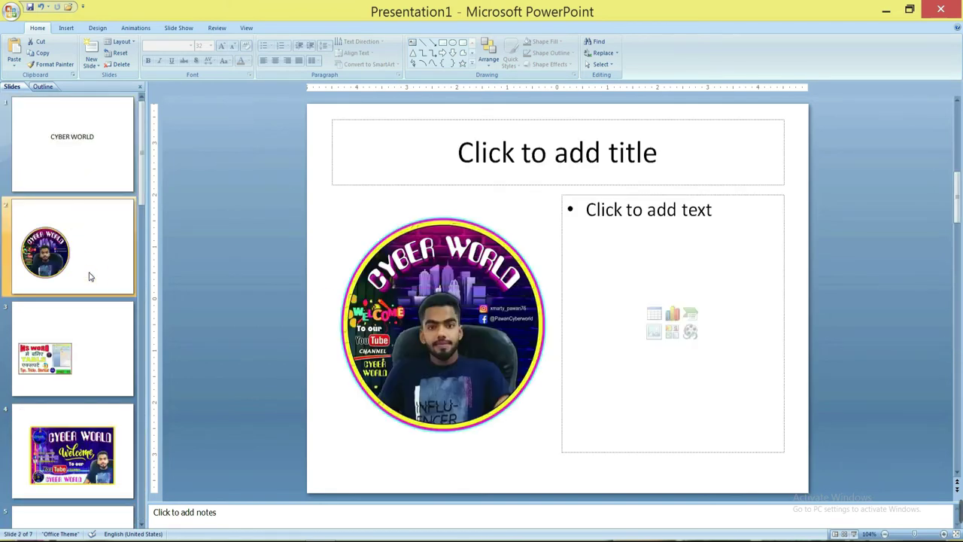
left_click(87, 327)
left_click(102, 269)
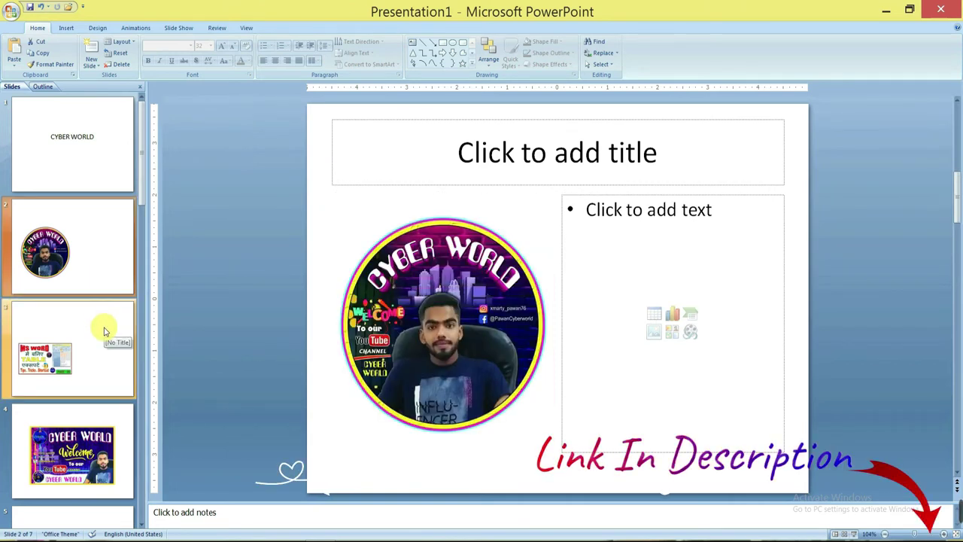
- Skim slides 7 back to 2 again, ending on slide 1 with the Insert tab showing
scroll(107, 331, "down", 3)
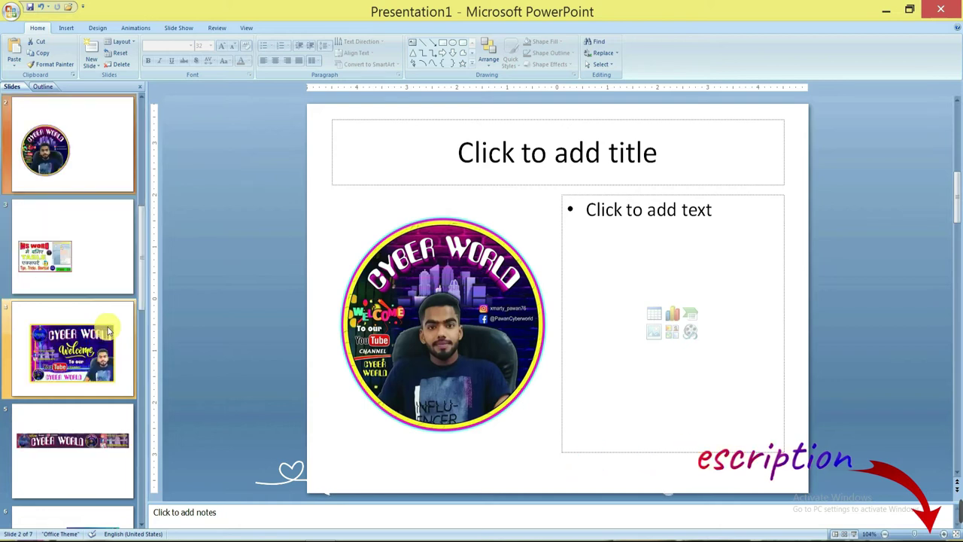
left_click(108, 441)
left_click(109, 384)
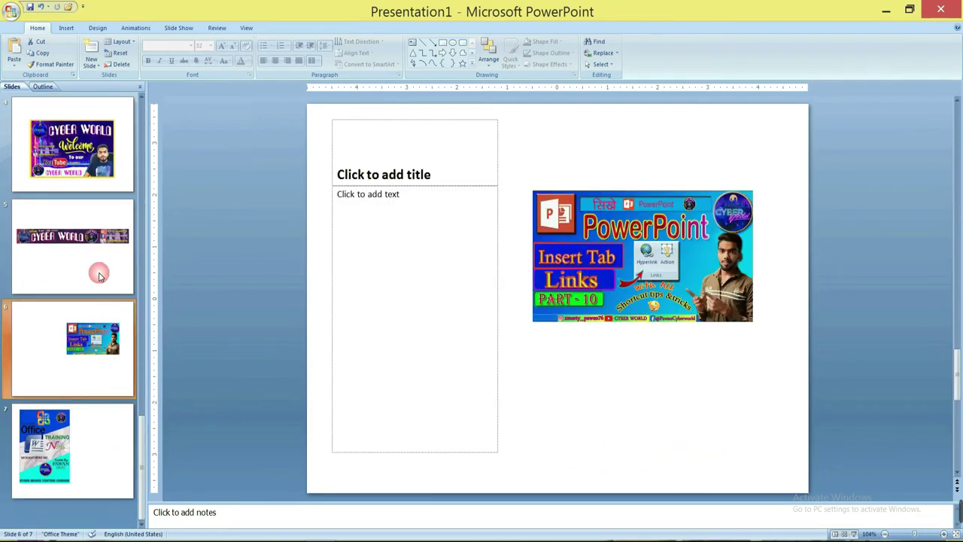
left_click(97, 272)
scroll(97, 248, "up", 3)
left_click(95, 264)
left_click(97, 365)
left_click(97, 272)
left_click(88, 173)
left_click(66, 28)
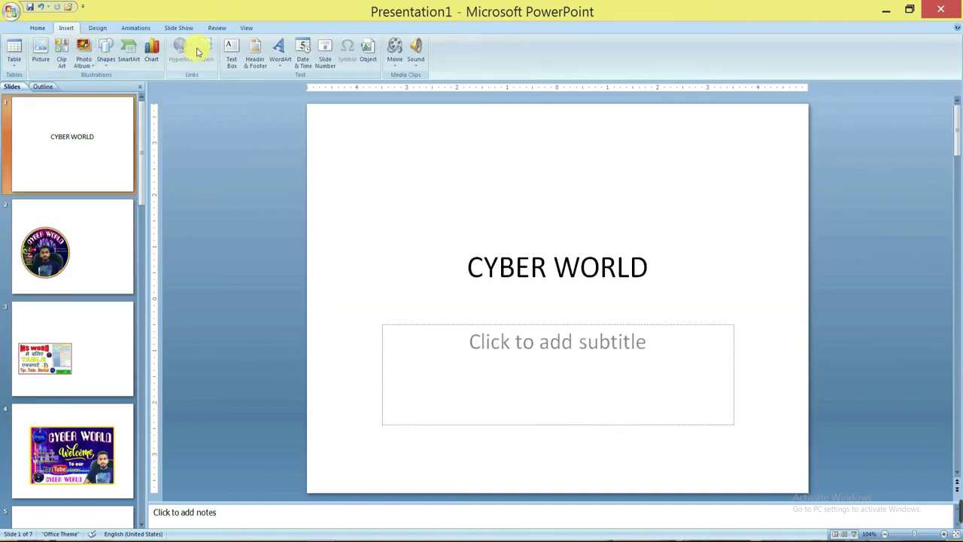
- Choose the return-arrow action button from the Shapes gallery for the title slide
left_click(498, 185)
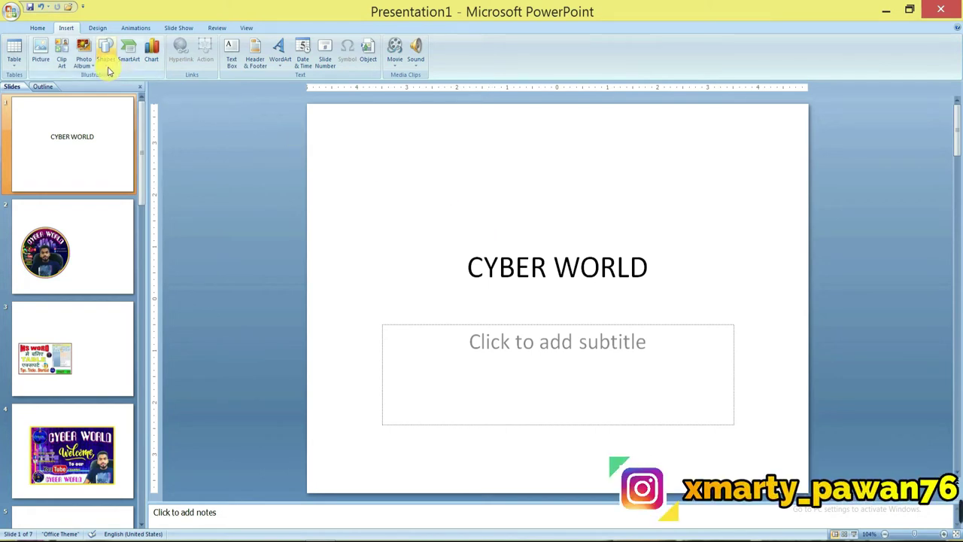
left_click(107, 66)
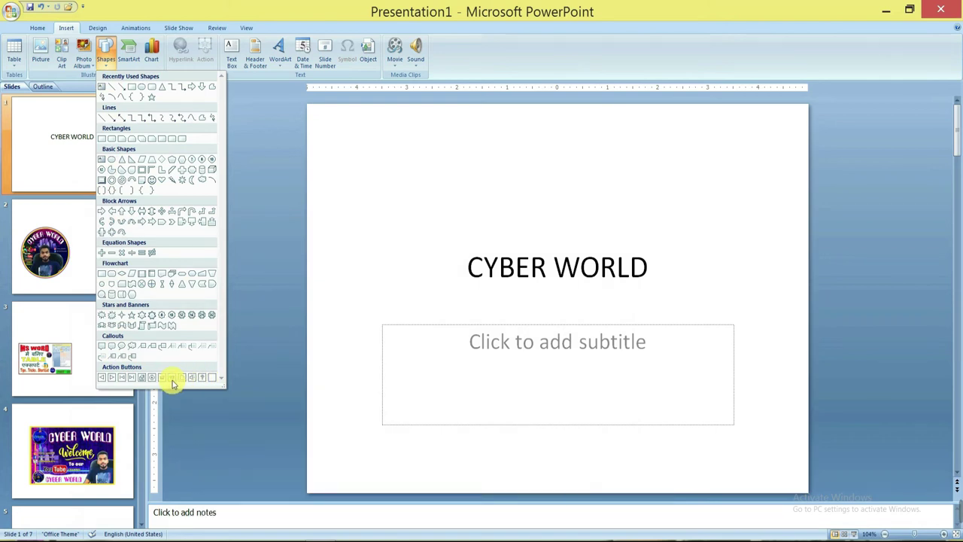
left_click(162, 379)
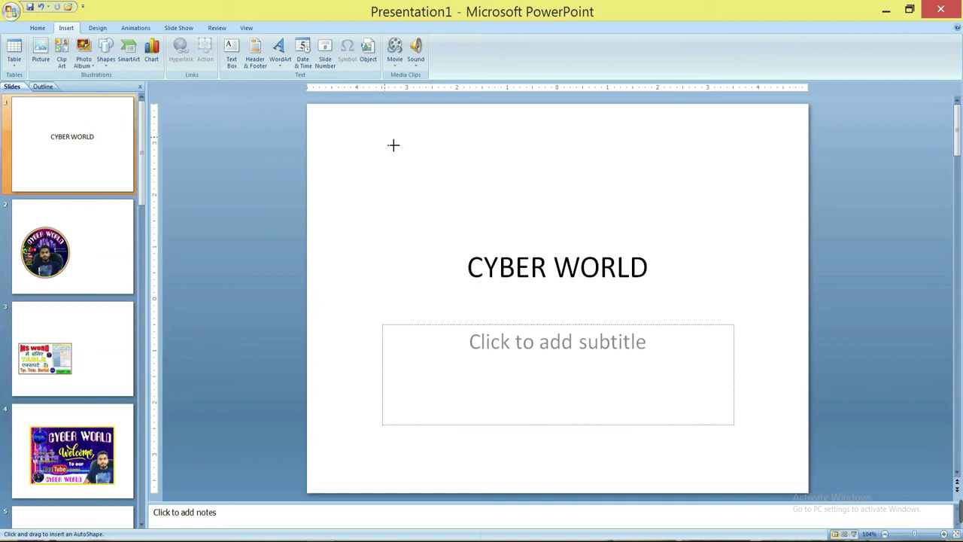
- Draw the U-turn action button, hyperlink it to Last Slide, and shift it left
left_click_drag(386, 138, 508, 251)
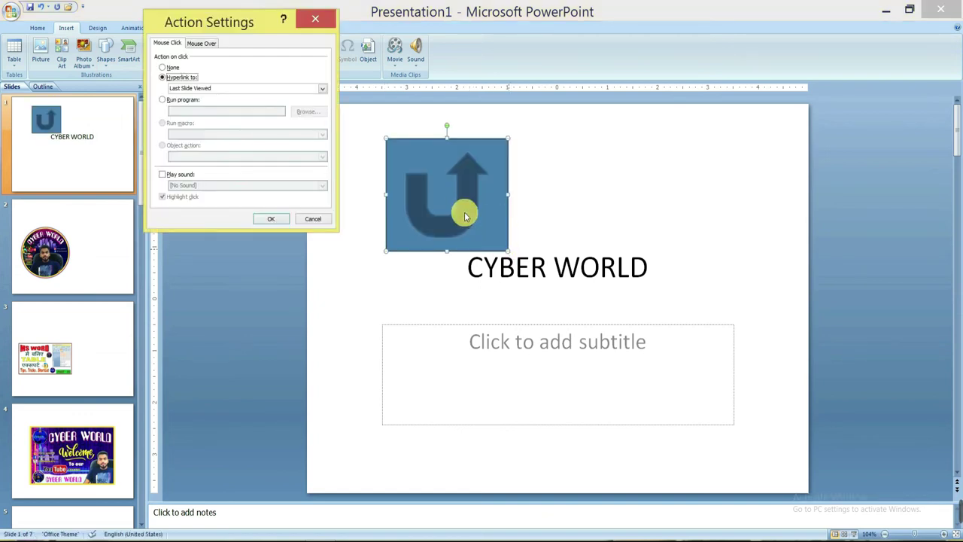
left_click(448, 203)
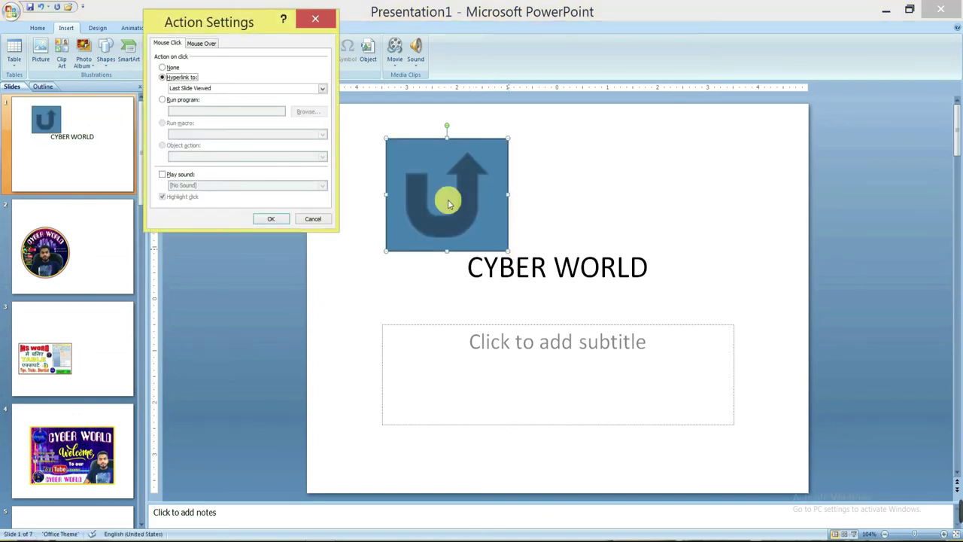
left_click_drag(229, 33, 406, 30)
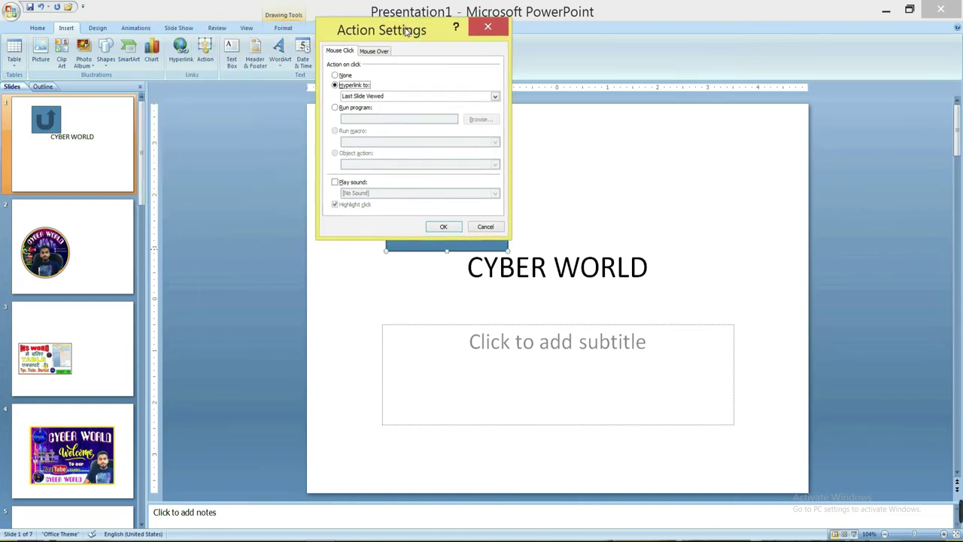
left_click(334, 86)
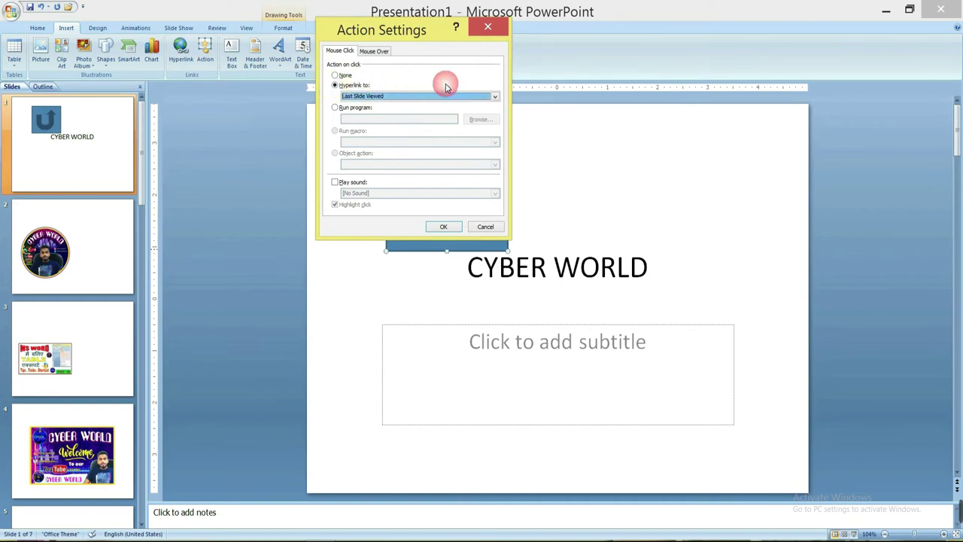
left_click(495, 100)
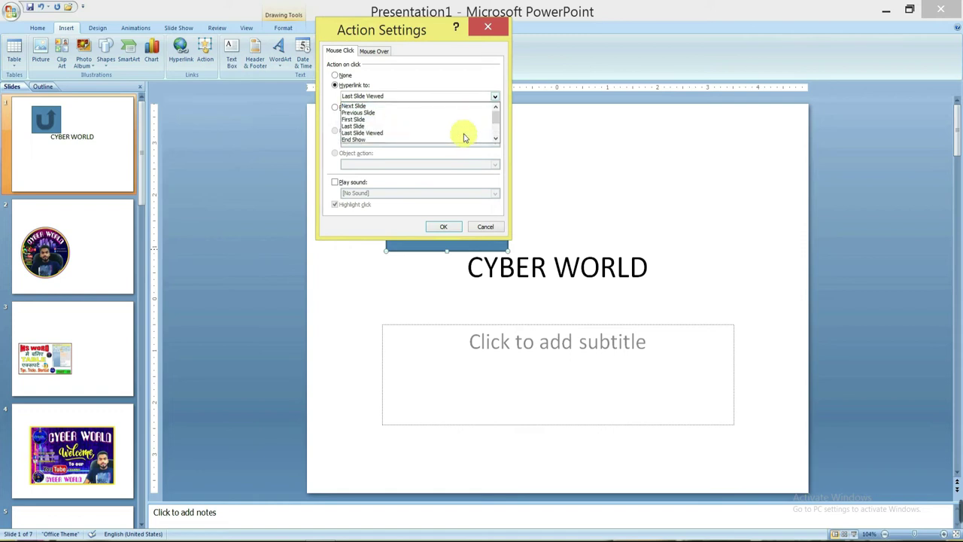
scroll(460, 130, "up", 2)
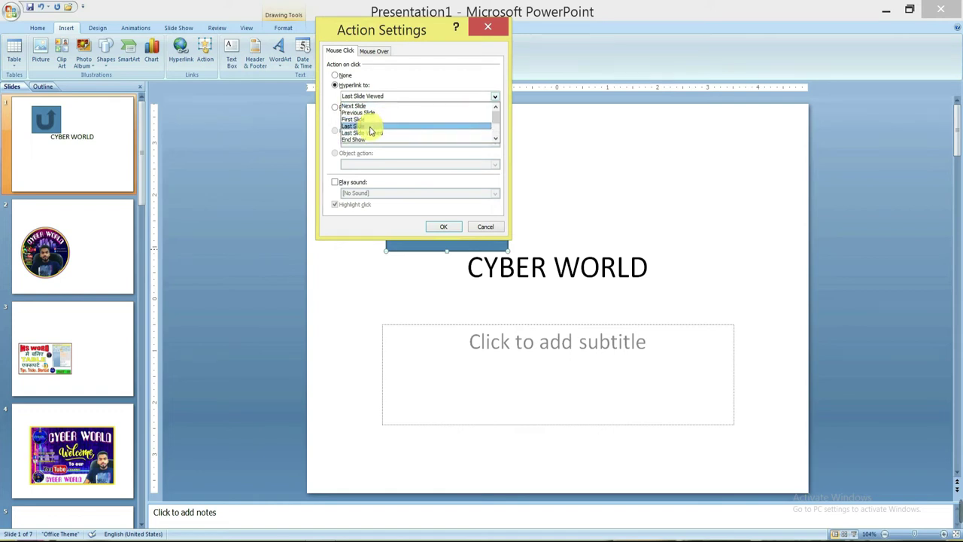
left_click(370, 127)
left_click(444, 226)
left_click_drag(482, 200, 440, 199)
left_click(518, 198)
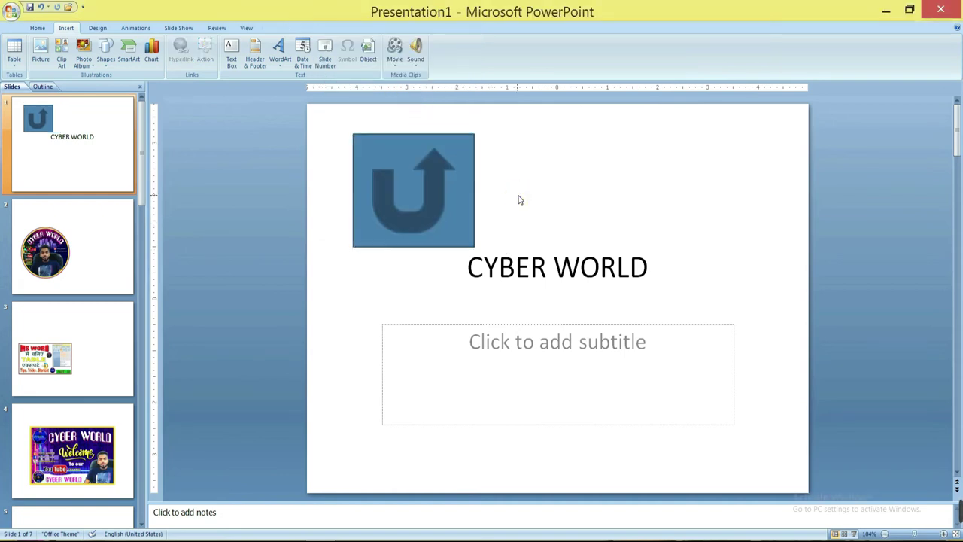
left_click(436, 194)
left_click(548, 197)
left_click(441, 197)
left_click(514, 184)
left_click(434, 195)
left_click(519, 191)
left_click(428, 192)
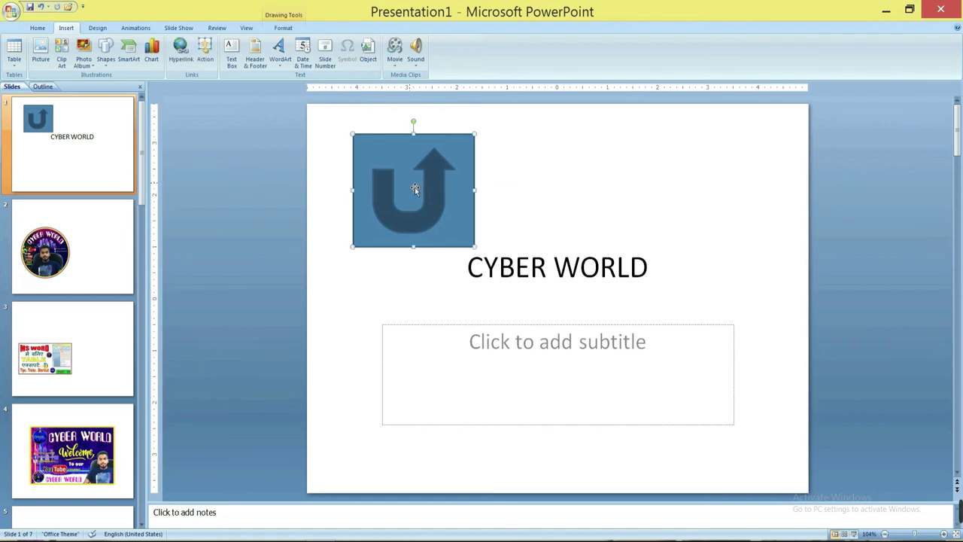
left_click(570, 183)
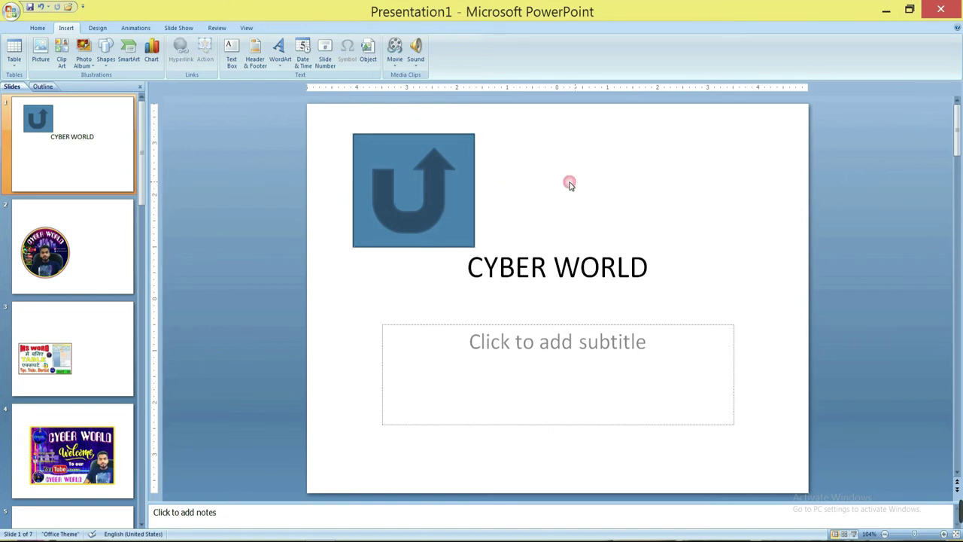
left_click(427, 192)
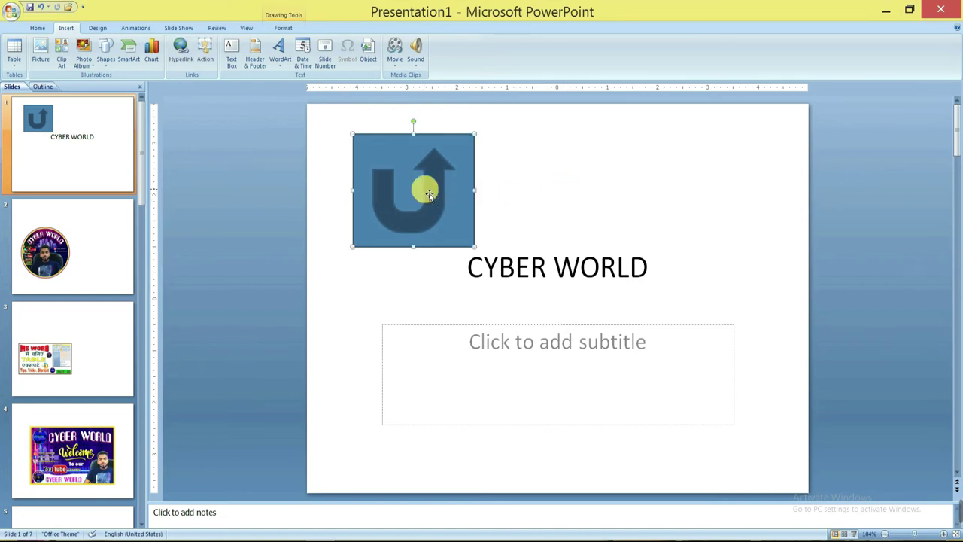
left_click(105, 168)
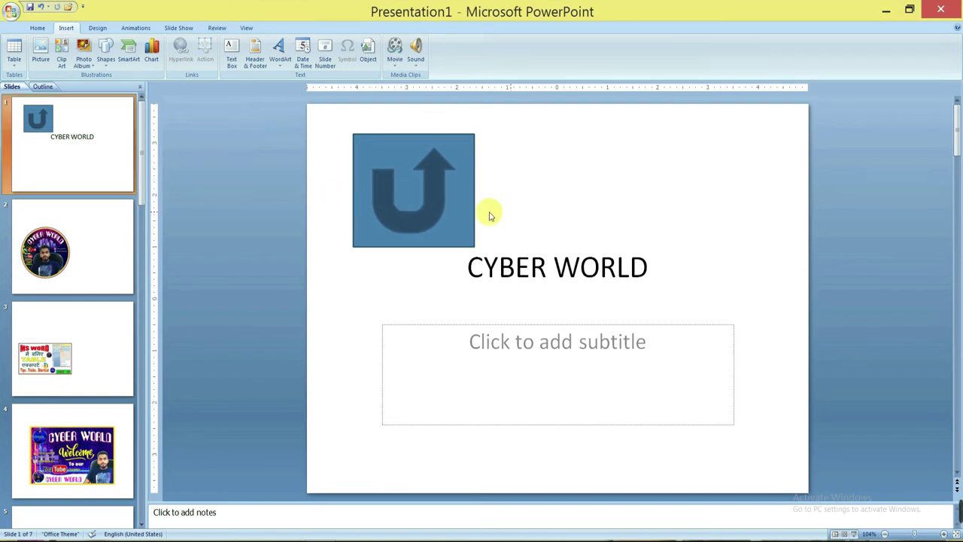
left_click(369, 192)
left_click(204, 55)
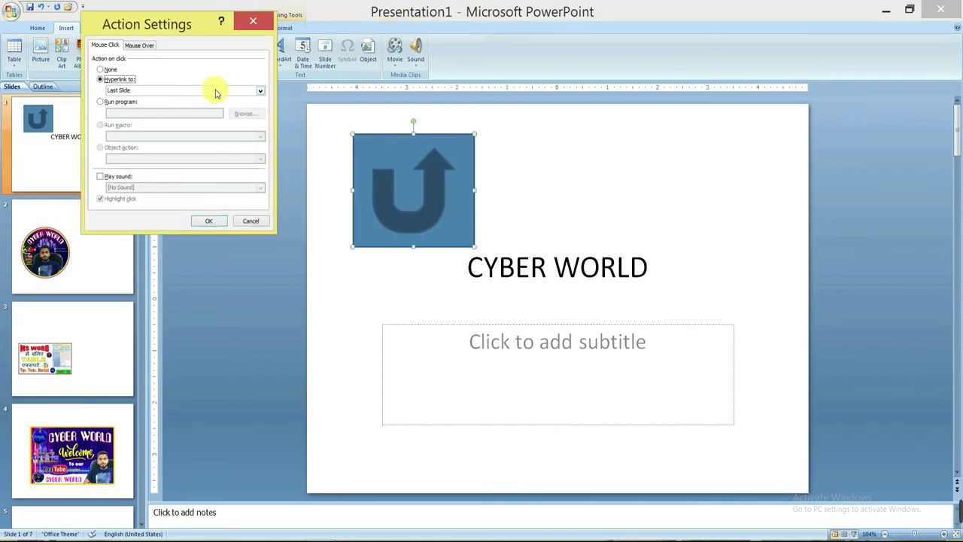
left_click_drag(185, 23, 207, 16)
left_click(228, 212)
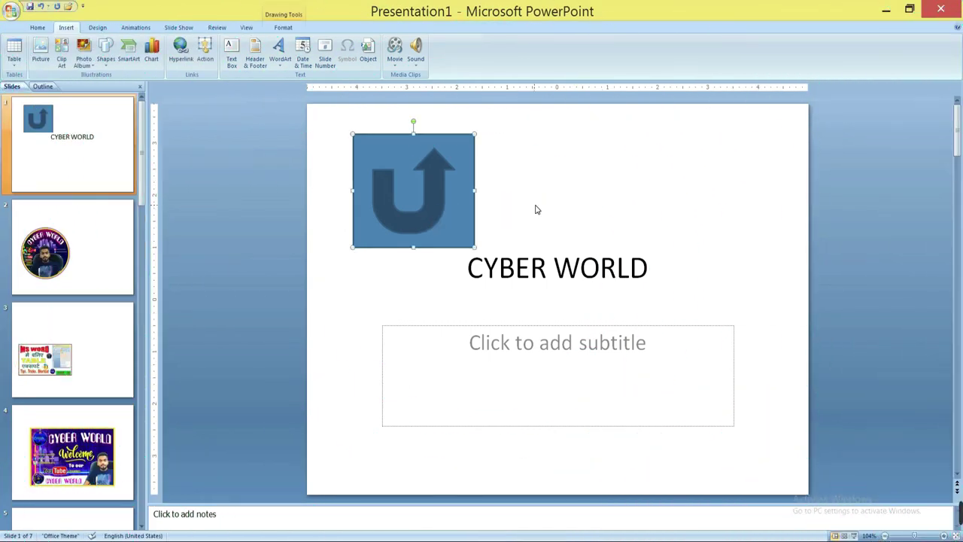
left_click(536, 209)
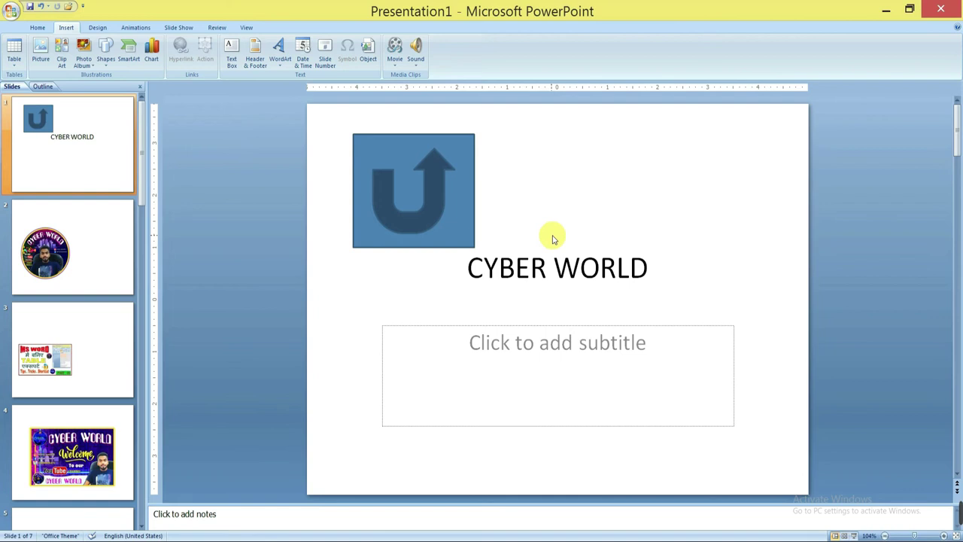
- Run the slide show from the title slide and advance through the slides
key("F5")
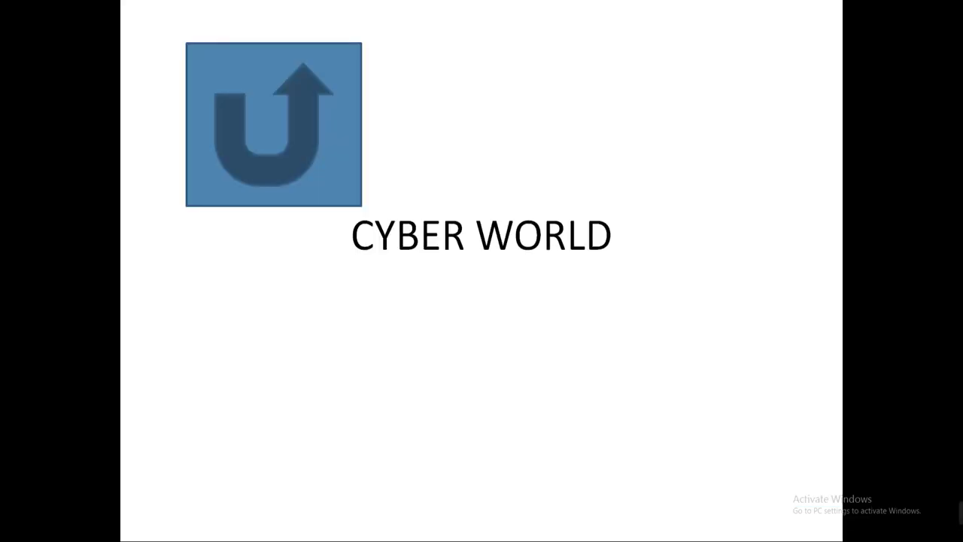
key("Right")
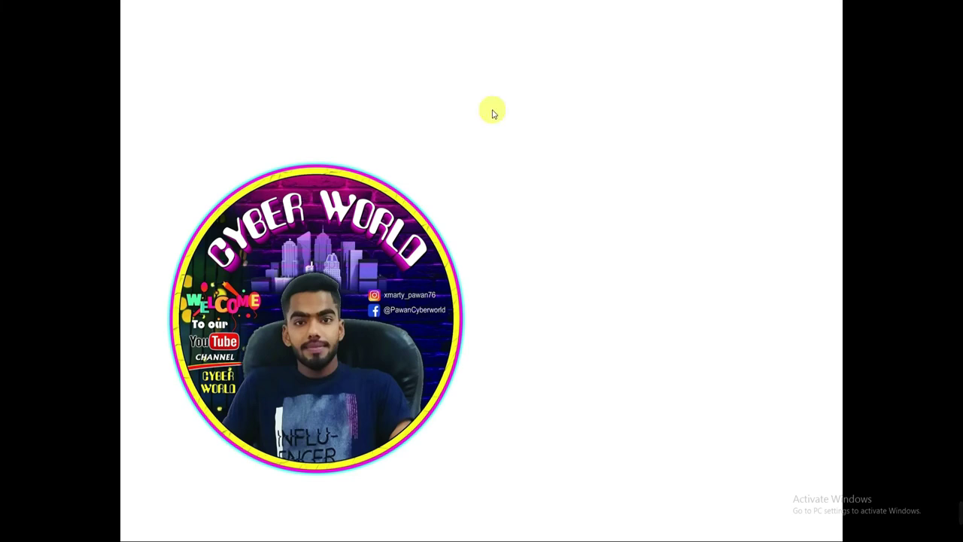
left_click(492, 113)
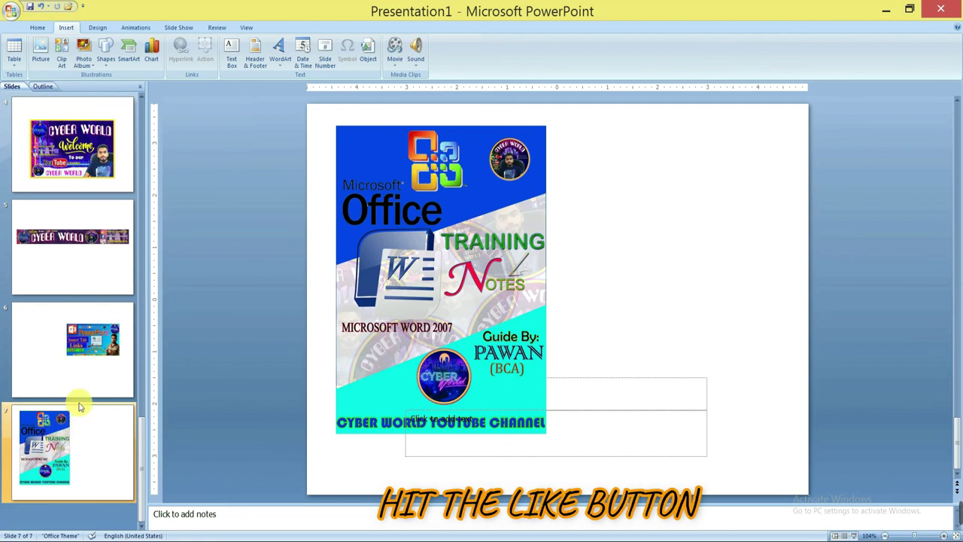
- Select the slide 1 thumbnail in the Slides pane
scroll(75, 404, "up", 5)
left_click(86, 153)
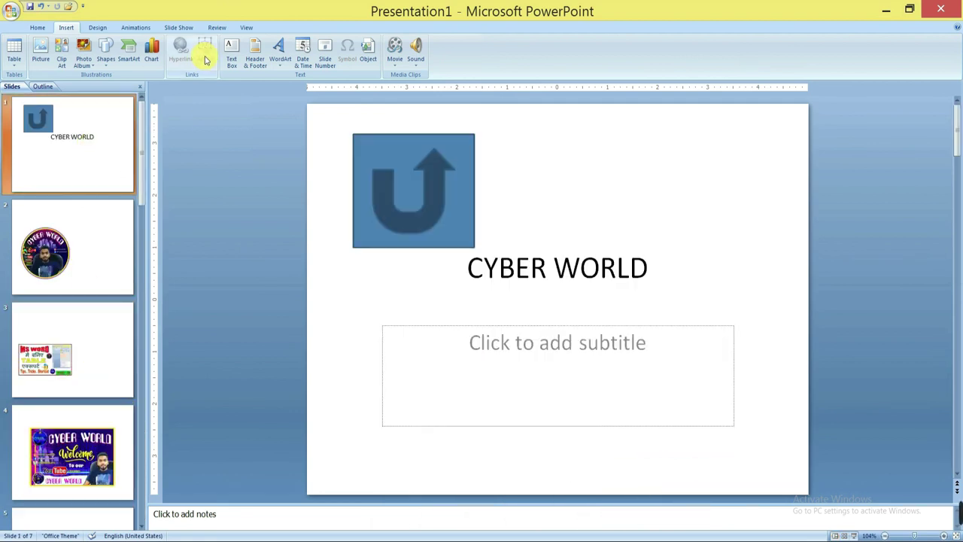